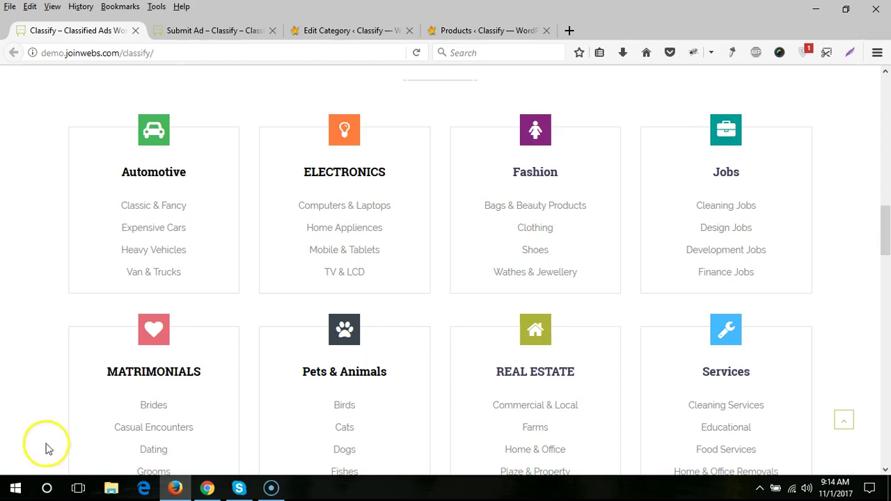
- On the Submit Ad form, choose the Automotive category and check the price for featuring the ad
{"action": "left_click", "coordinate": [201, 31]}
{"action": "scroll", "coordinate": [524, 252], "scroll_direction": "up", "scroll_amount": 1}
{"action": "scroll", "coordinate": [522, 245], "scroll_direction": "up", "scroll_amount": 10}
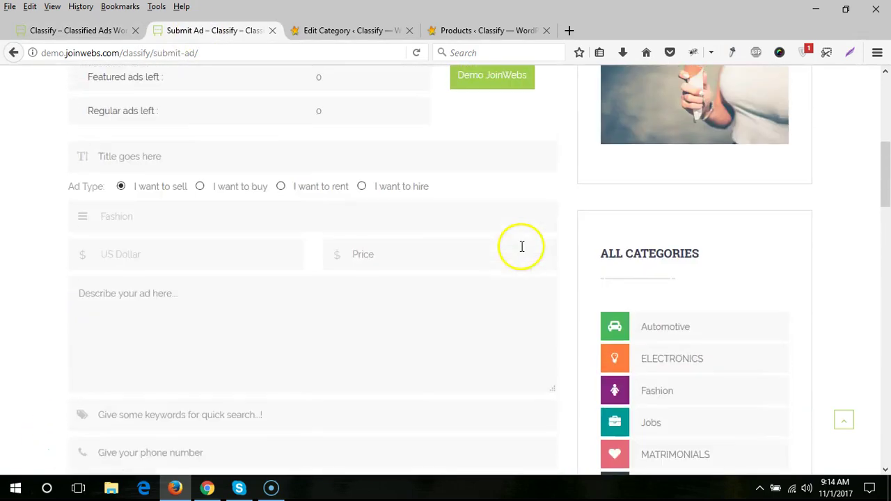
{"action": "scroll", "coordinate": [88, 262], "scroll_direction": "down", "scroll_amount": 3}
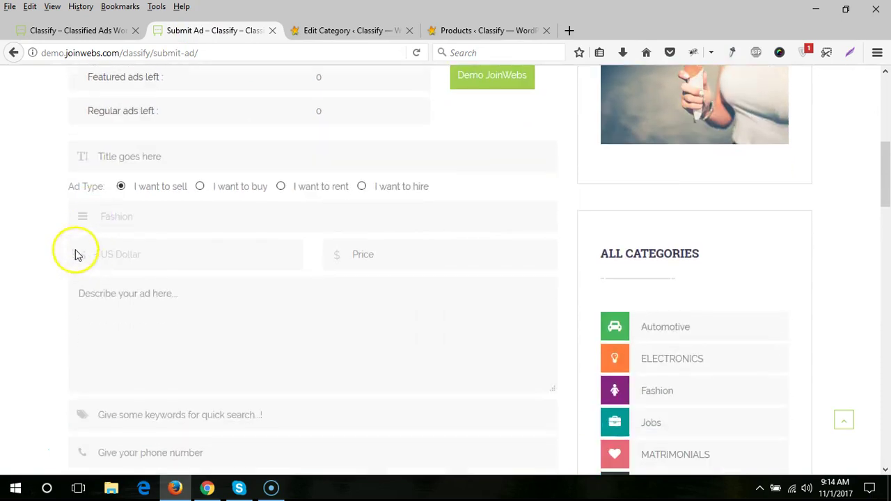
{"action": "scroll", "coordinate": [22, 221], "scroll_direction": "up", "scroll_amount": 5}
{"action": "scroll", "coordinate": [23, 225], "scroll_direction": "down", "scroll_amount": 2}
{"action": "scroll", "coordinate": [22, 225], "scroll_direction": "down", "scroll_amount": 4}
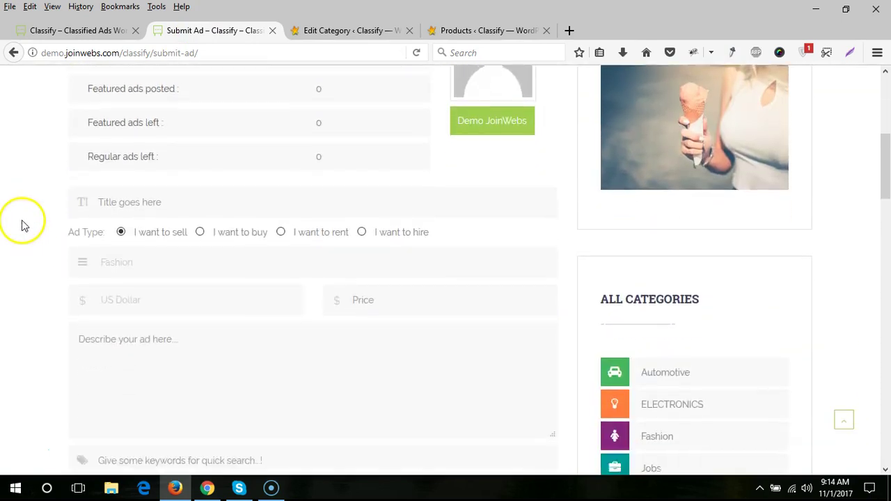
{"action": "left_click", "coordinate": [163, 141]}
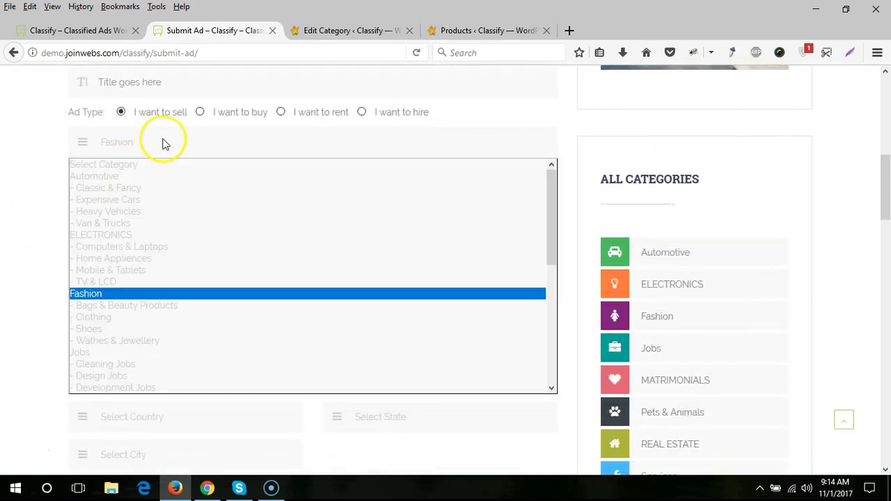
{"action": "left_click", "coordinate": [103, 175]}
{"action": "scroll", "coordinate": [44, 232], "scroll_direction": "down", "scroll_amount": 10}
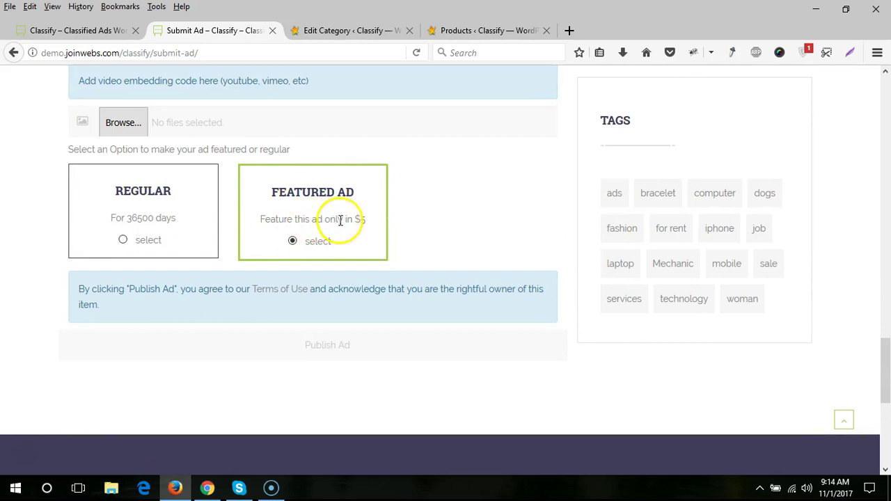
{"action": "left_click_drag", "start_coordinate": [355, 220], "coordinate": [366, 220]}
- Switch the ad's category to ELECTRONICS and check the featured ad price for it
{"action": "scroll", "coordinate": [584, 275], "scroll_direction": "up", "scroll_amount": 12}
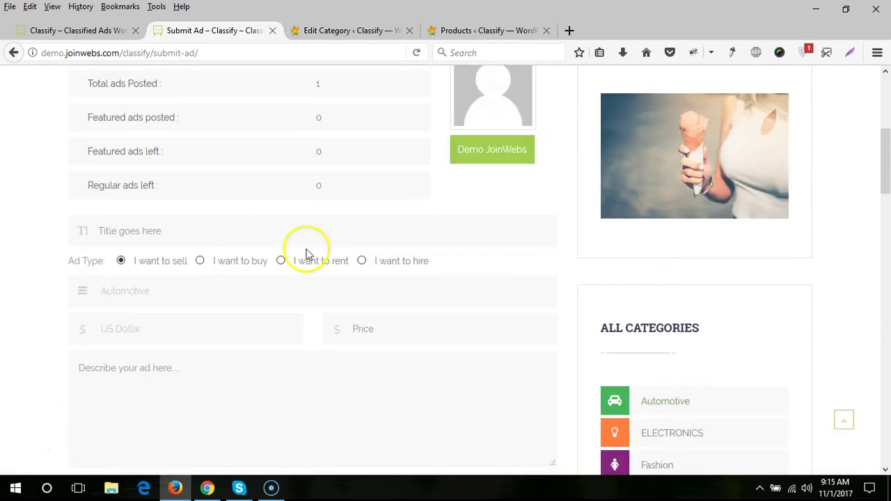
{"action": "left_click", "coordinate": [174, 299]}
{"action": "scroll", "coordinate": [129, 163], "scroll_direction": "down", "scroll_amount": 1}
{"action": "left_click", "coordinate": [130, 153]}
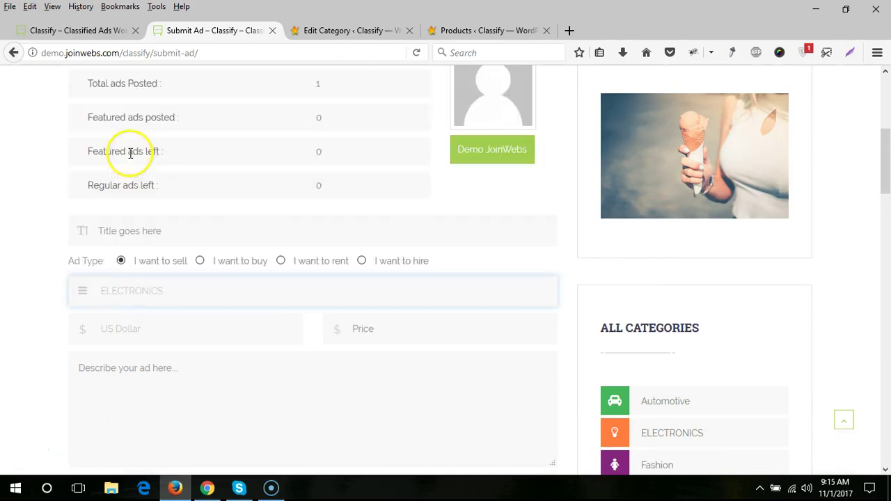
{"action": "scroll", "coordinate": [12, 263], "scroll_direction": "down", "scroll_amount": 10}
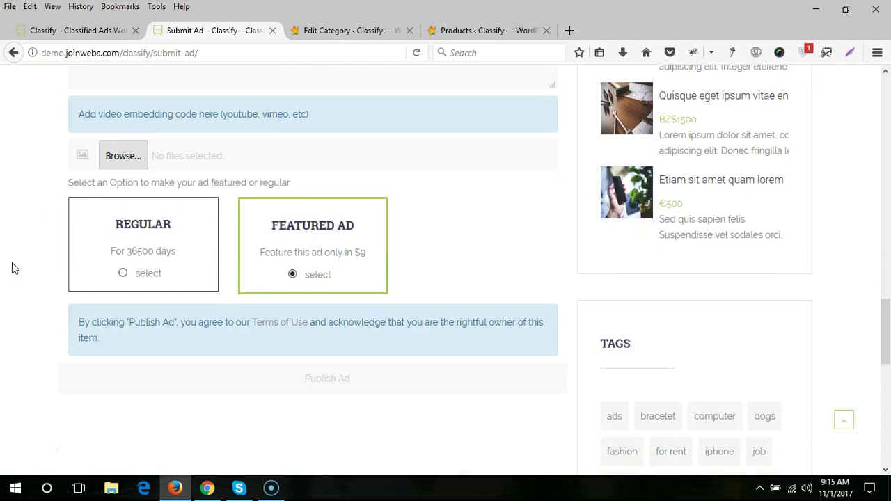
{"action": "left_click_drag", "start_coordinate": [346, 255], "coordinate": [517, 259]}
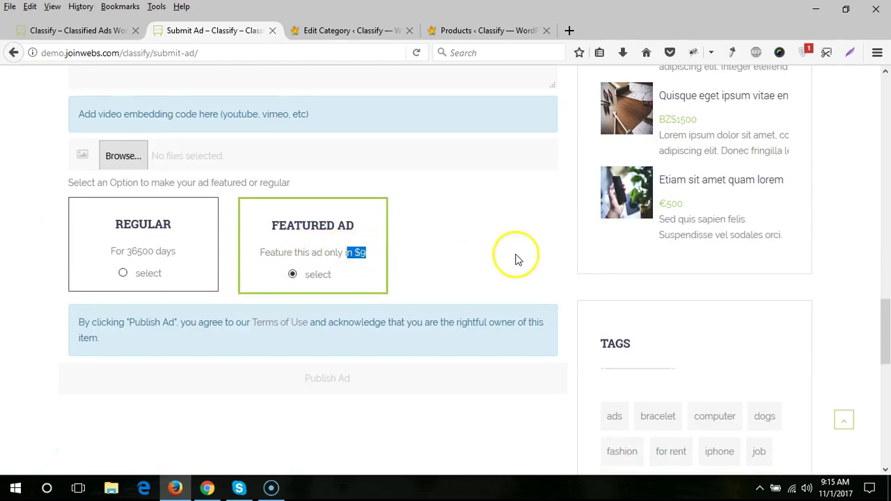
- Change the ad's category to Fashion and check the featured ad price for that category
{"action": "scroll", "coordinate": [516, 259], "scroll_direction": "up", "scroll_amount": 10}
{"action": "left_click", "coordinate": [154, 290]}
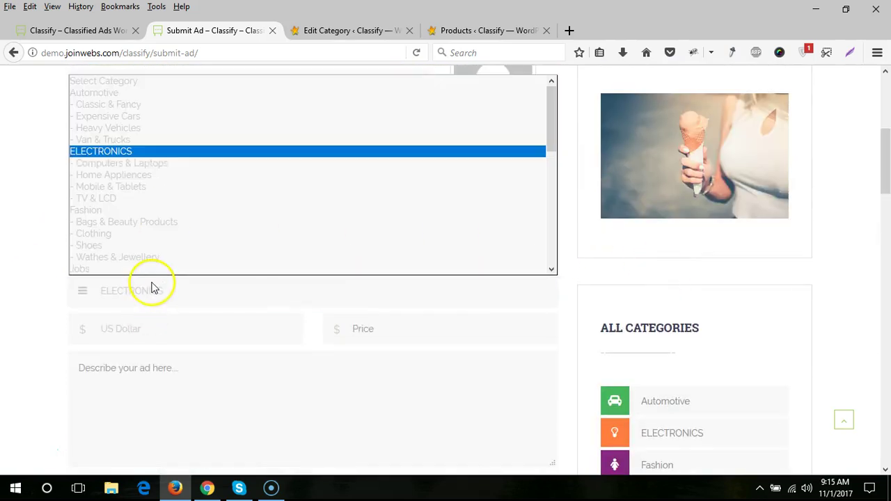
{"action": "left_click", "coordinate": [108, 209]}
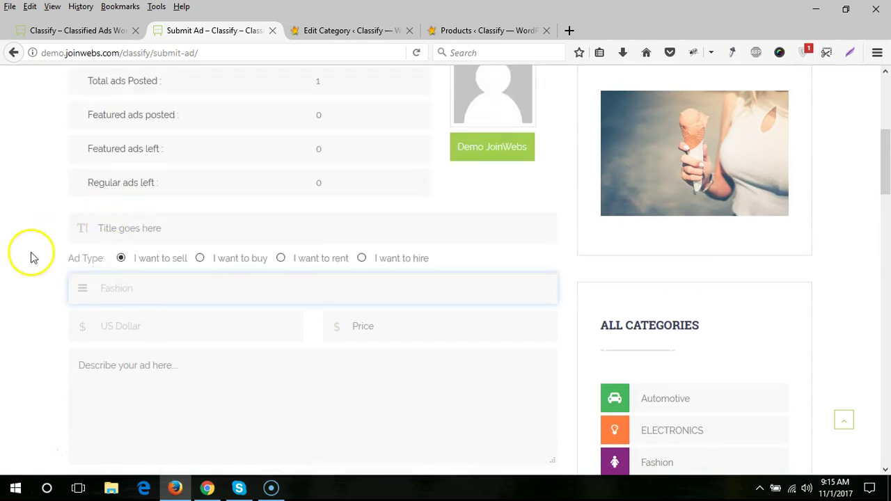
{"action": "scroll", "coordinate": [31, 258], "scroll_direction": "down", "scroll_amount": 10}
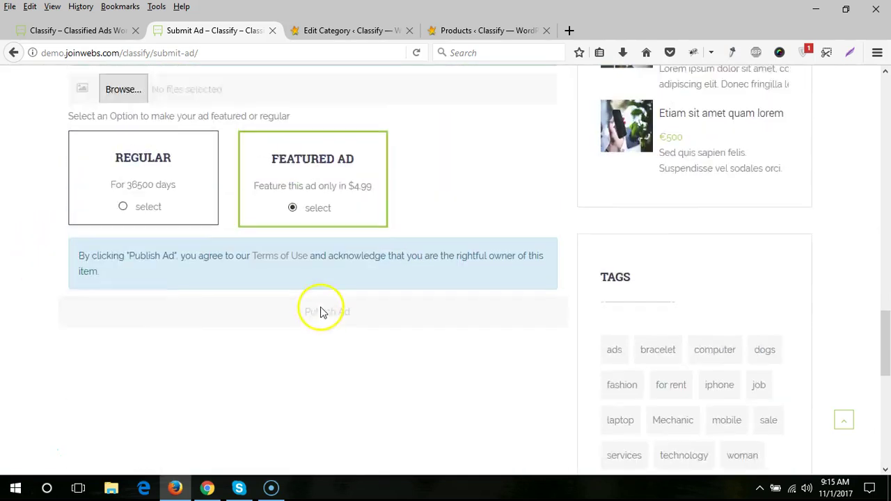
{"action": "scroll", "coordinate": [321, 312], "scroll_direction": "up", "scroll_amount": 2}
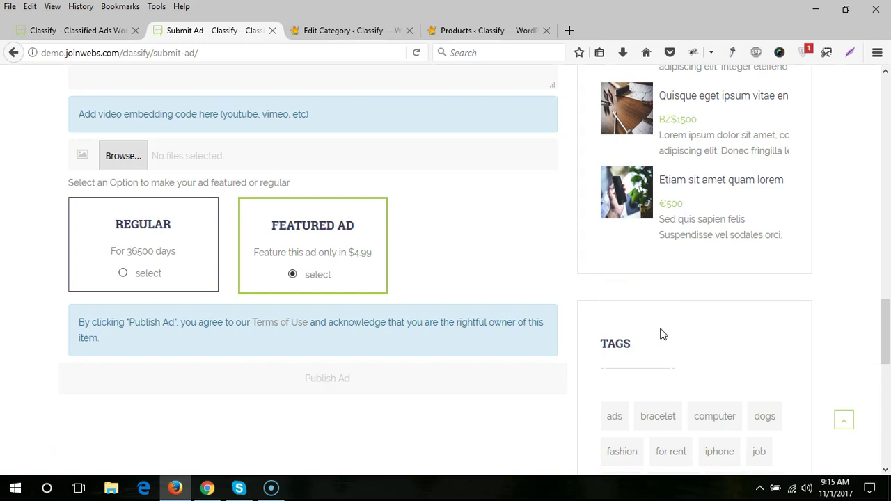
- In the WordPress admin, open the Automotive post category for editing from the categories list
{"action": "left_click", "coordinate": [335, 30]}
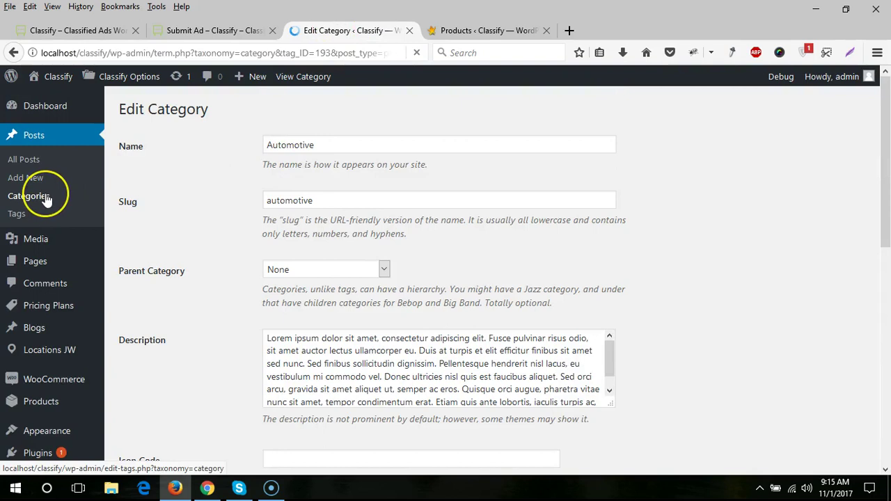
{"action": "left_click", "coordinate": [46, 198]}
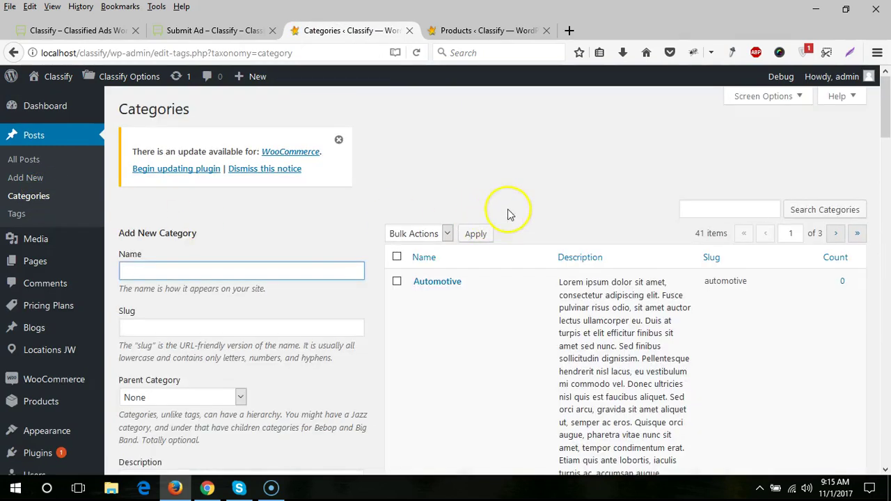
{"action": "scroll", "coordinate": [507, 213], "scroll_direction": "down", "scroll_amount": 2}
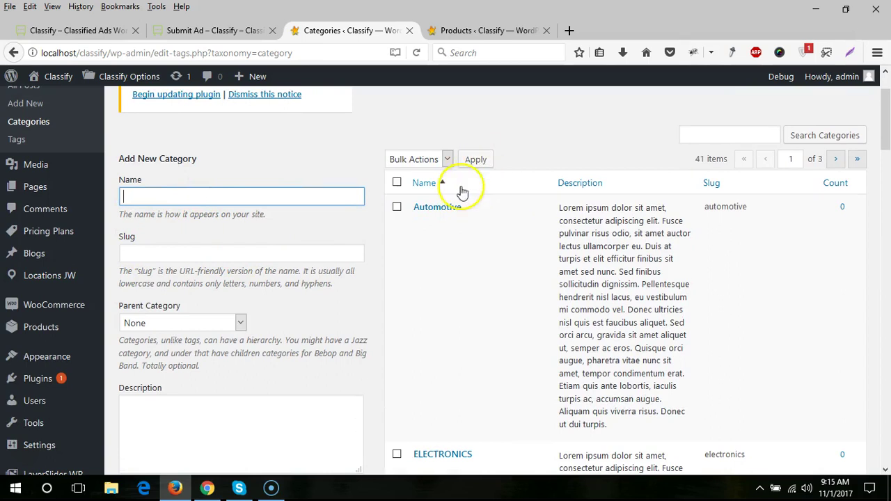
{"action": "left_click", "coordinate": [422, 221]}
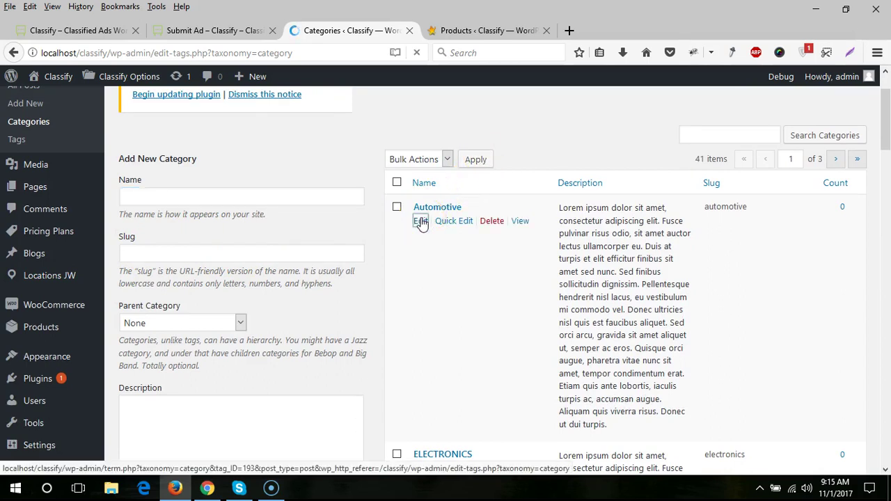
- Examine the Woo Commerce product ID and How many days settings of the Automotive category
{"action": "scroll", "coordinate": [249, 160], "scroll_direction": "down", "scroll_amount": 5}
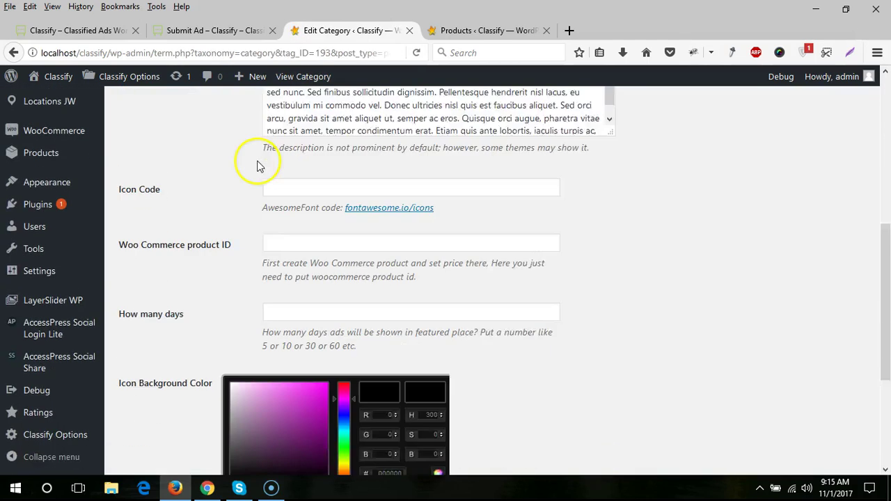
{"action": "scroll", "coordinate": [235, 173], "scroll_direction": "up", "scroll_amount": 2}
{"action": "scroll", "coordinate": [195, 185], "scroll_direction": "down", "scroll_amount": 1}
{"action": "scroll", "coordinate": [195, 188], "scroll_direction": "down", "scroll_amount": 1}
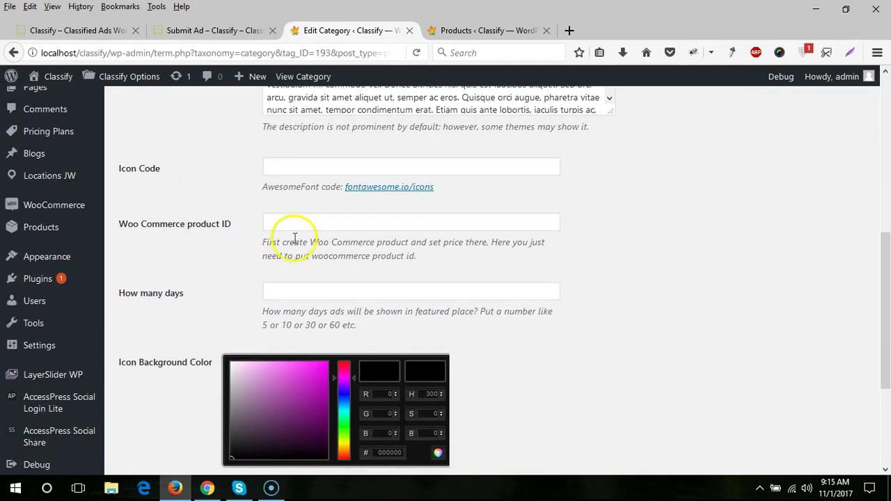
{"action": "left_click", "coordinate": [295, 223]}
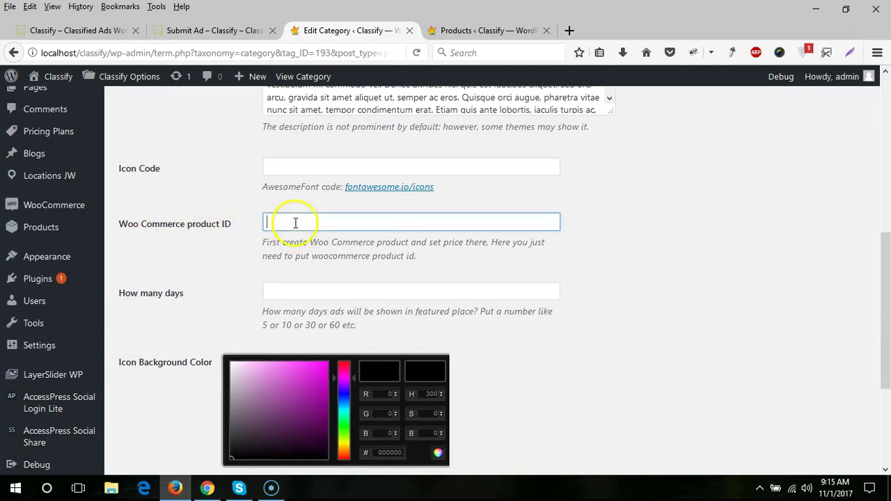
{"action": "left_click", "coordinate": [299, 290]}
{"action": "left_click", "coordinate": [282, 224]}
{"action": "left_click", "coordinate": [304, 293]}
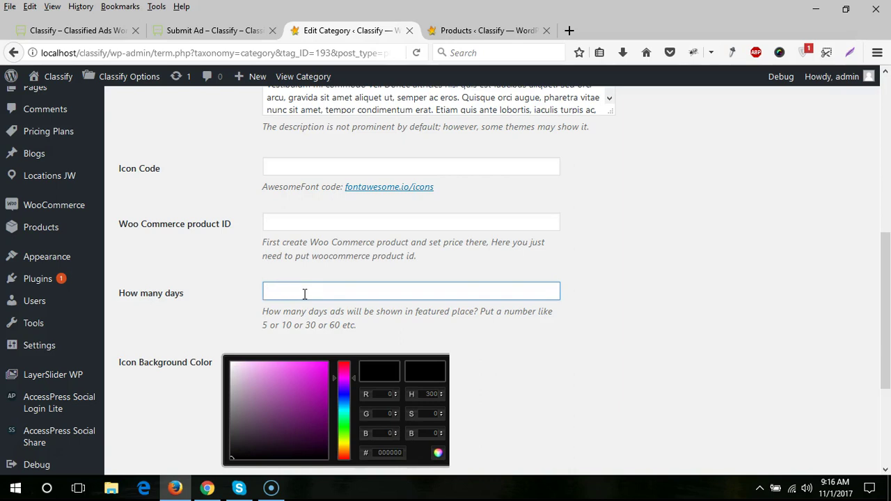
- Open the Automotive product for editing from the WooCommerce products list and focus its title
{"action": "left_click", "coordinate": [464, 28]}
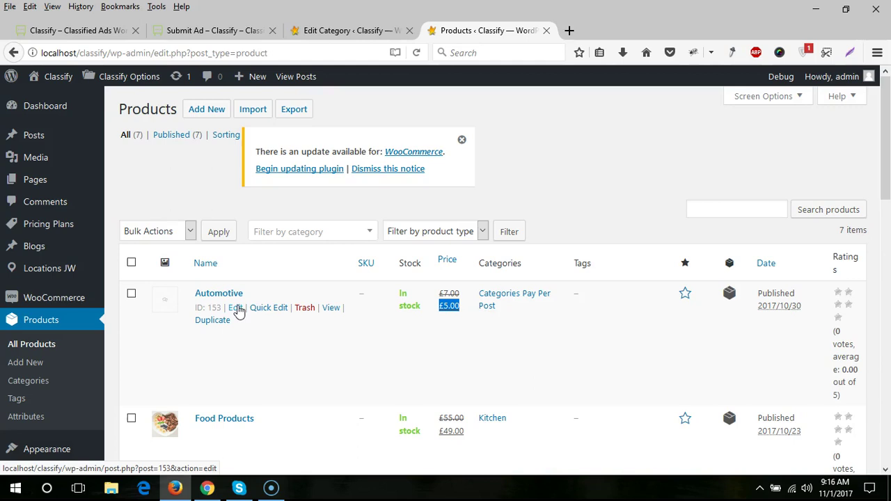
{"action": "scroll", "coordinate": [276, 323], "scroll_direction": "down", "scroll_amount": 2}
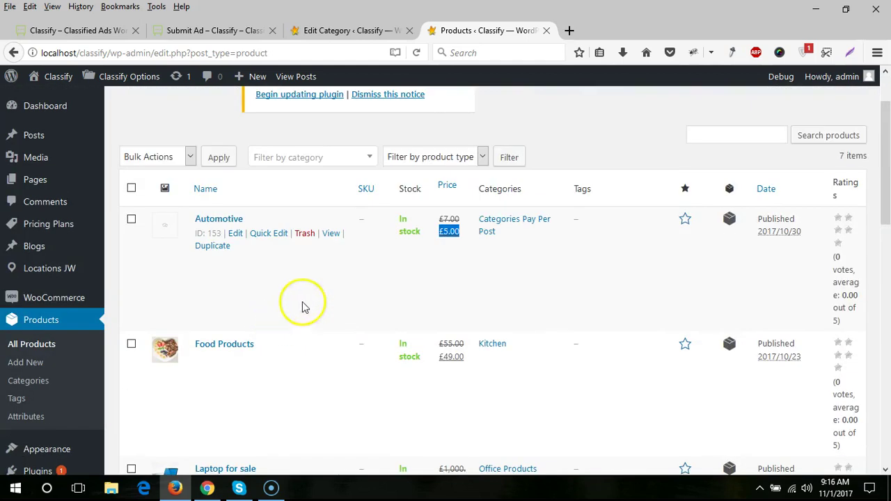
{"action": "left_click", "coordinate": [236, 234]}
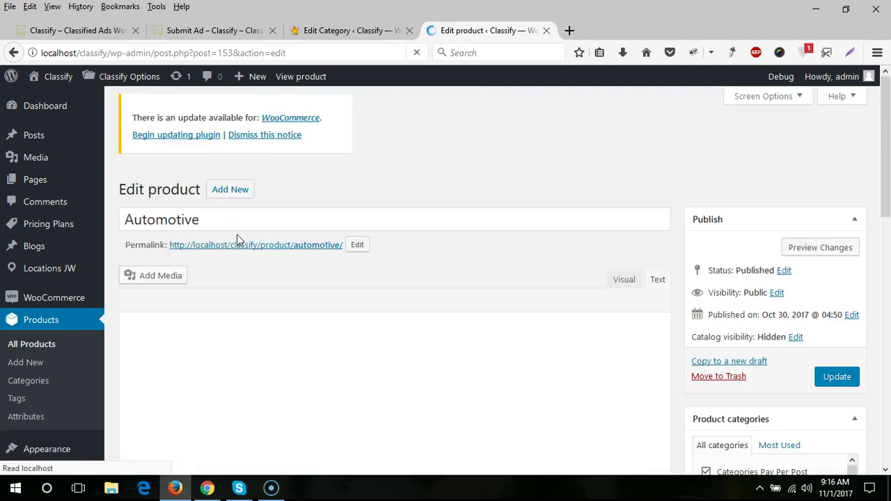
{"action": "left_click", "coordinate": [230, 219]}
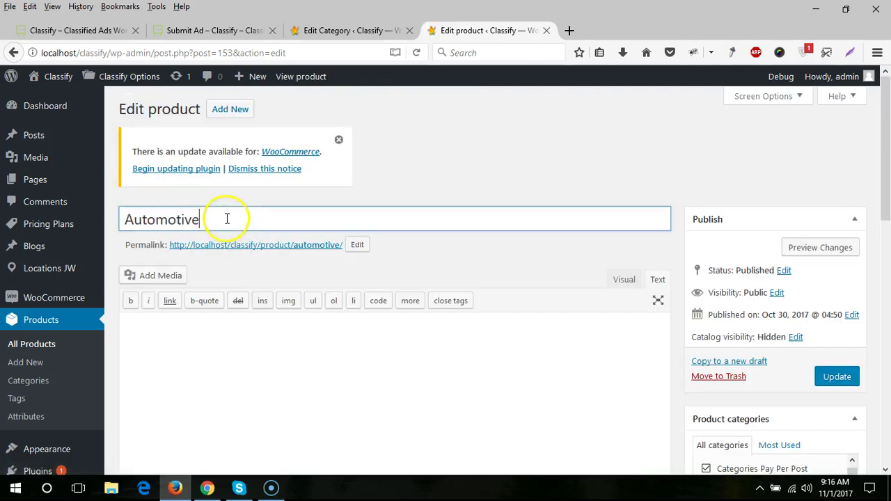
{"action": "left_click", "coordinate": [212, 222]}
{"action": "left_click", "coordinate": [218, 223]}
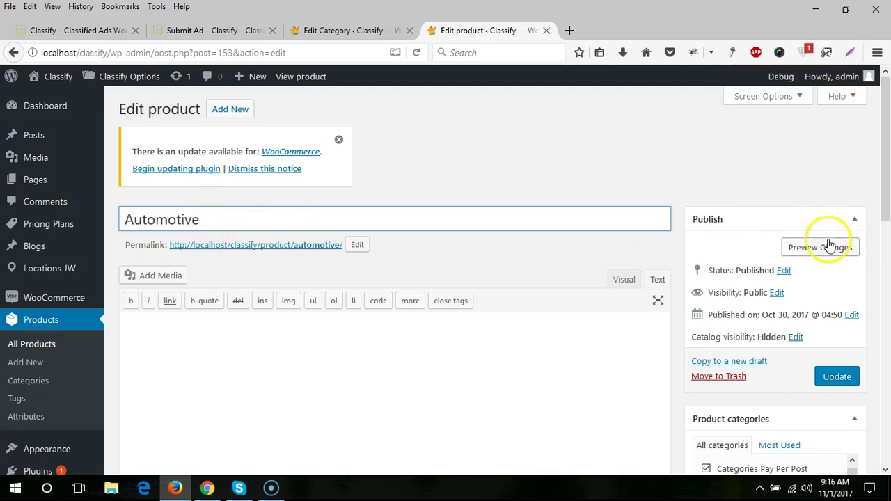
- Confirm Hidden as the Automotive product's catalog visibility and review its product category and its regular and sale prices
{"action": "scroll", "coordinate": [835, 237], "scroll_direction": "down", "scroll_amount": 3}
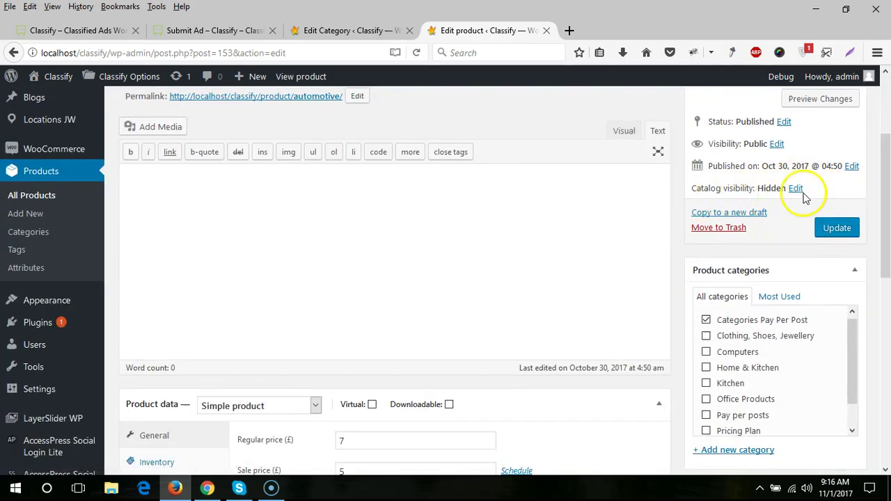
{"action": "left_click", "coordinate": [797, 189]}
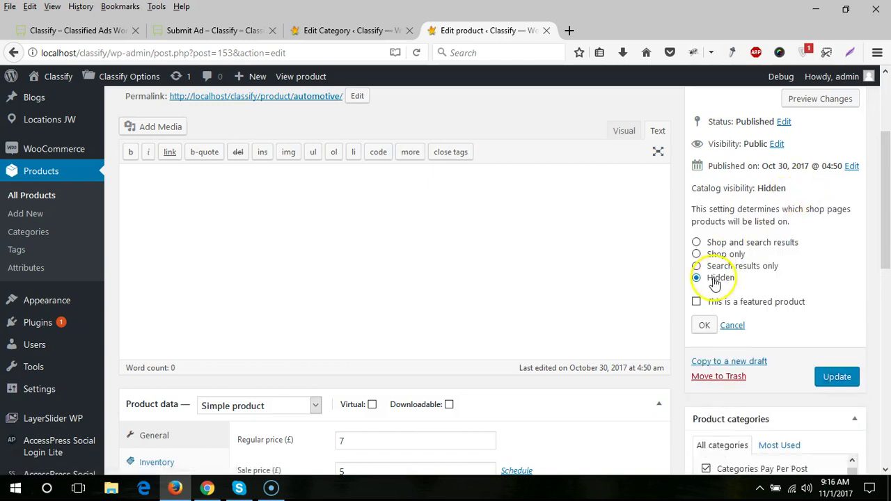
{"action": "left_click", "coordinate": [703, 323]}
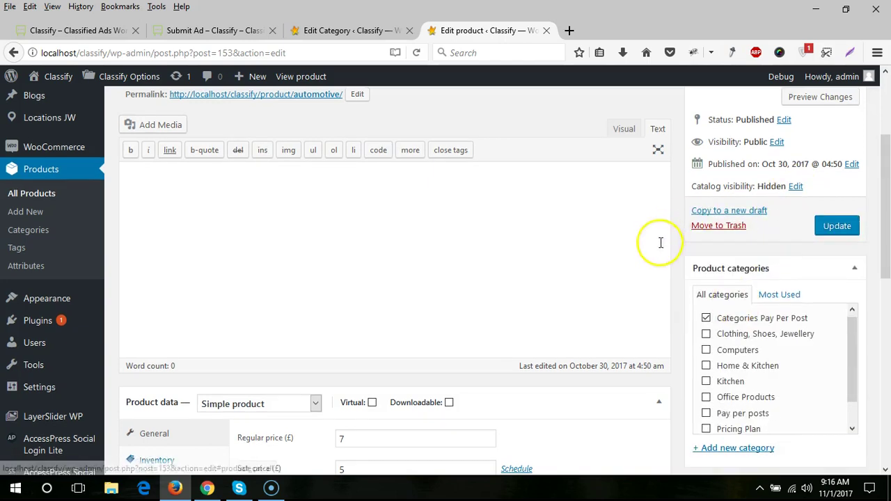
{"action": "scroll", "coordinate": [658, 242], "scroll_direction": "down", "scroll_amount": 3}
{"action": "scroll", "coordinate": [534, 317], "scroll_direction": "up", "scroll_amount": 3}
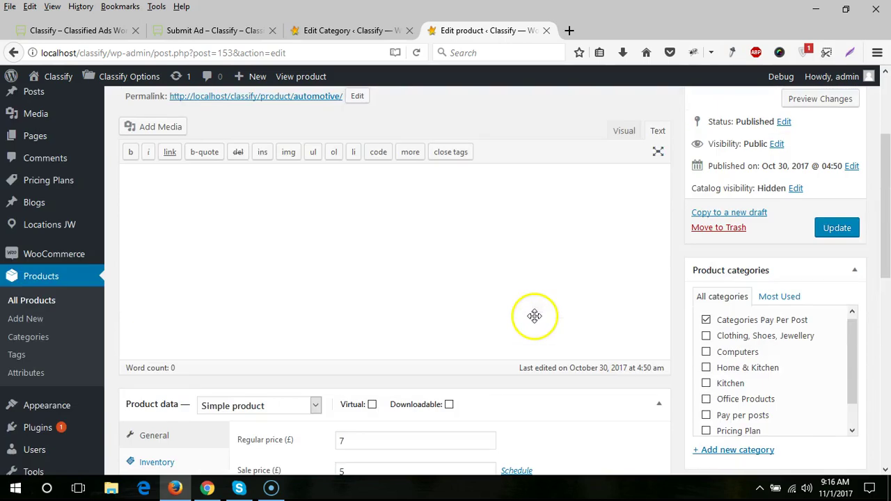
{"action": "scroll", "coordinate": [475, 287], "scroll_direction": "down", "scroll_amount": 3}
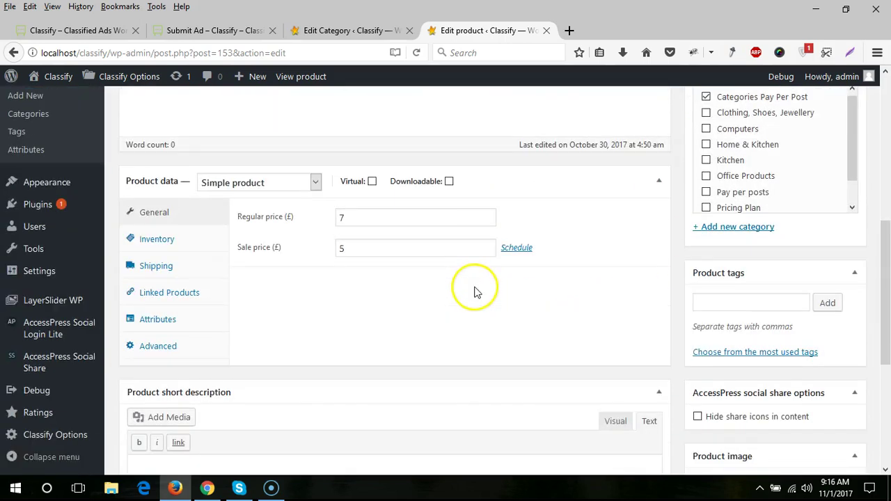
{"action": "scroll", "coordinate": [473, 290], "scroll_direction": "up", "scroll_amount": 3}
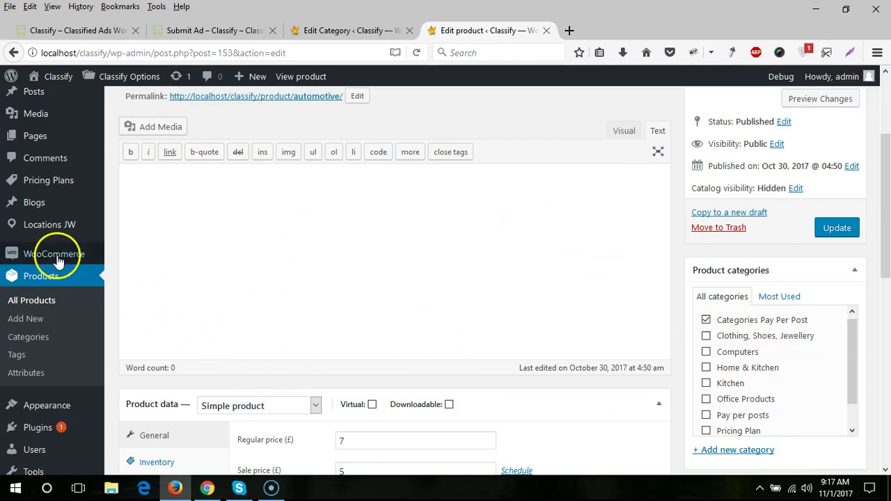
- Return to the full products list and copy the Automotive product's ID, 153
{"action": "left_click", "coordinate": [36, 301]}
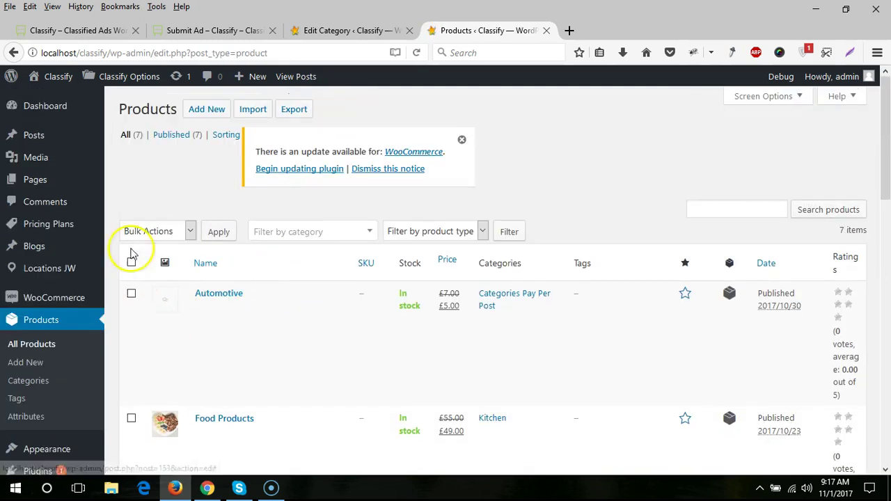
{"action": "scroll", "coordinate": [202, 293], "scroll_direction": "down", "scroll_amount": 2}
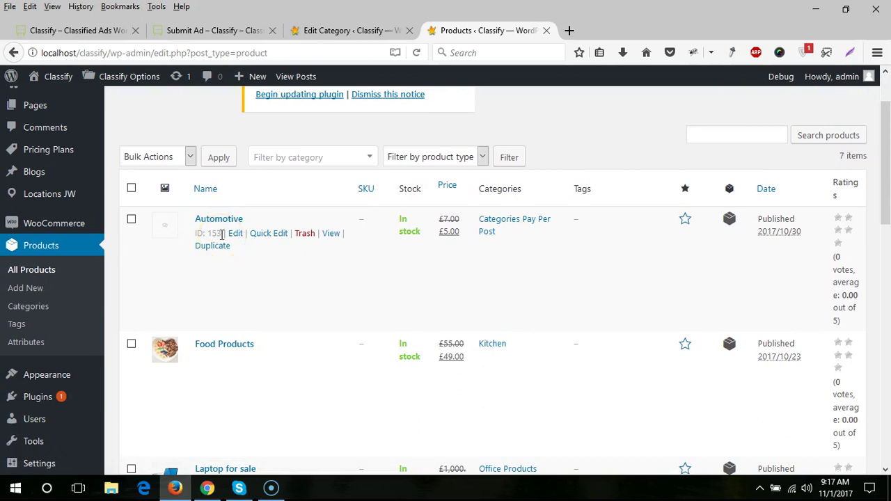
{"action": "left_click_drag", "start_coordinate": [222, 234], "coordinate": [207, 234]}
{"action": "key", "text": "ctrl+c"}
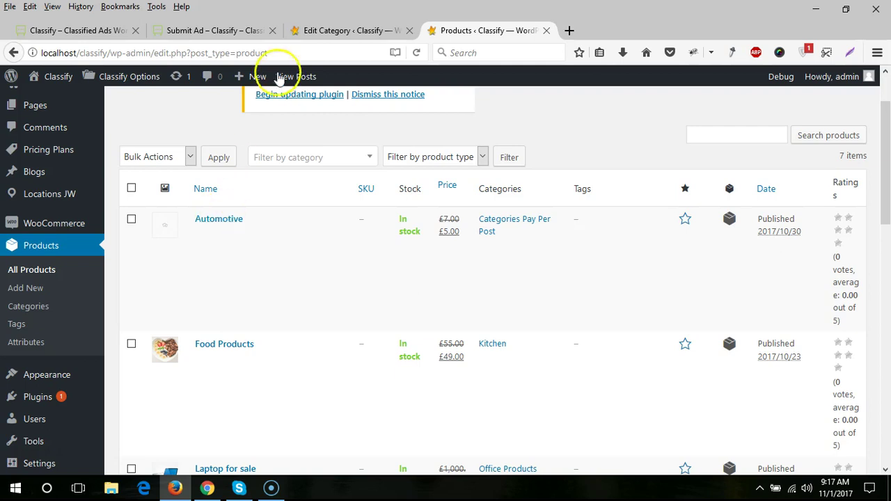
- Enter 153 as the Automotive category's Woo Commerce product ID and focus the How many days field
{"action": "left_click", "coordinate": [325, 32]}
{"action": "left_click", "coordinate": [275, 222]}
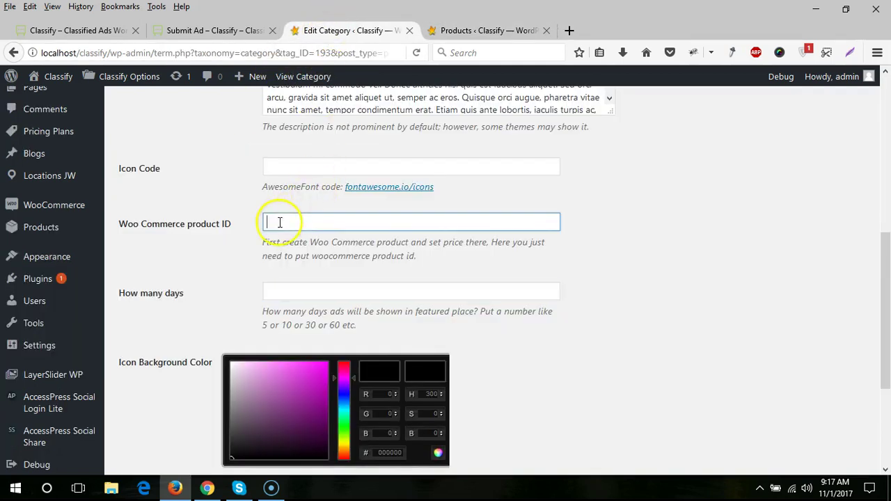
{"action": "key", "text": "ctrl+v"}
{"action": "left_click", "coordinate": [223, 256]}
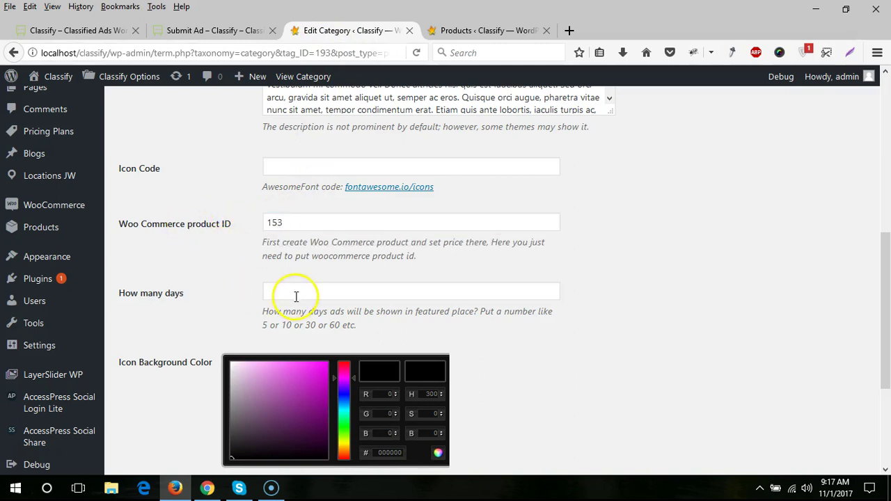
{"action": "left_click", "coordinate": [483, 30]}
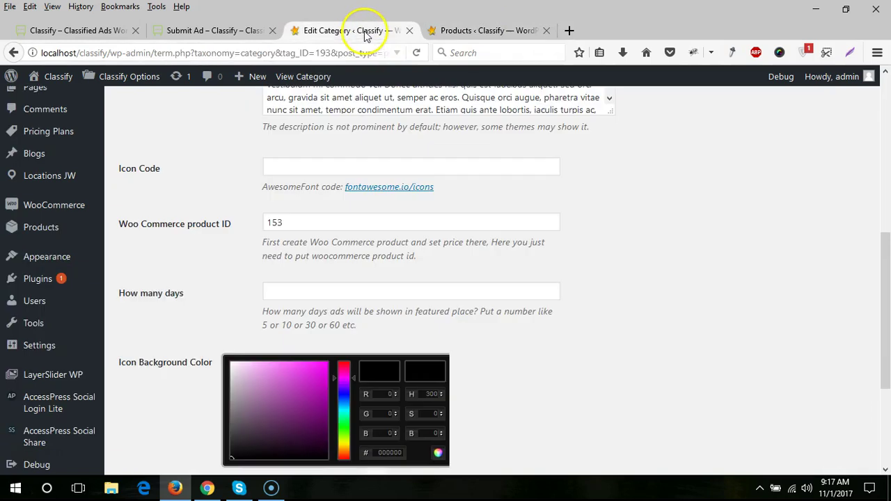
{"action": "left_click", "coordinate": [295, 291]}
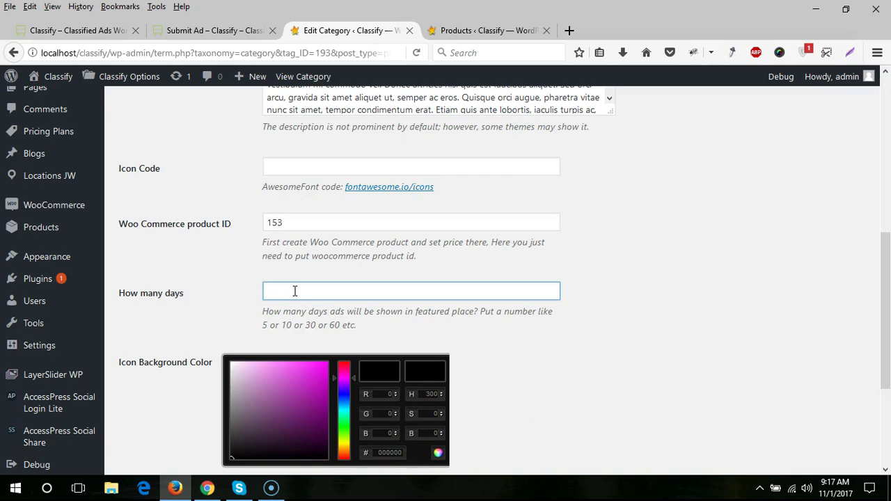
- Try 30, 60 and 90 as the category's number of featured days, clearing each value again
{"action": "type", "text": "30"}
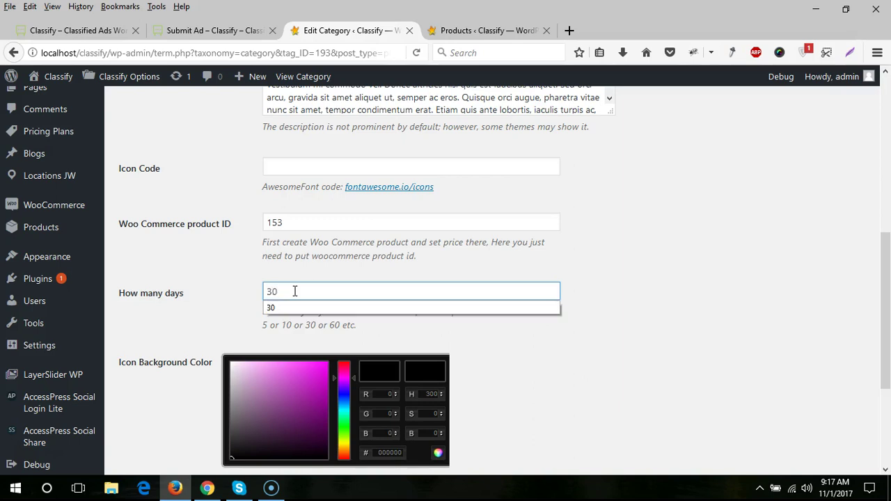
{"action": "key", "text": "BackSpace"}
{"action": "key", "text": "BackSpace"}
{"action": "type", "text": "60"}
{"action": "key", "text": "BackSpace"}
{"action": "key", "text": "BackSpace"}
{"action": "type", "text": "90"}
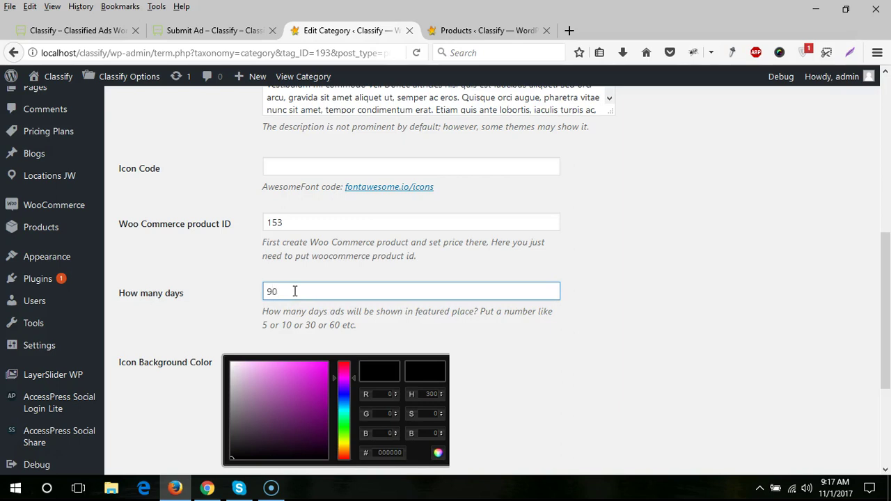
{"action": "key", "text": "BackSpace"}
{"action": "key", "text": "BackSpace"}
- Set the category's How many days value to 10, recheck both pricing fields and update the category
{"action": "type", "text": "10"}
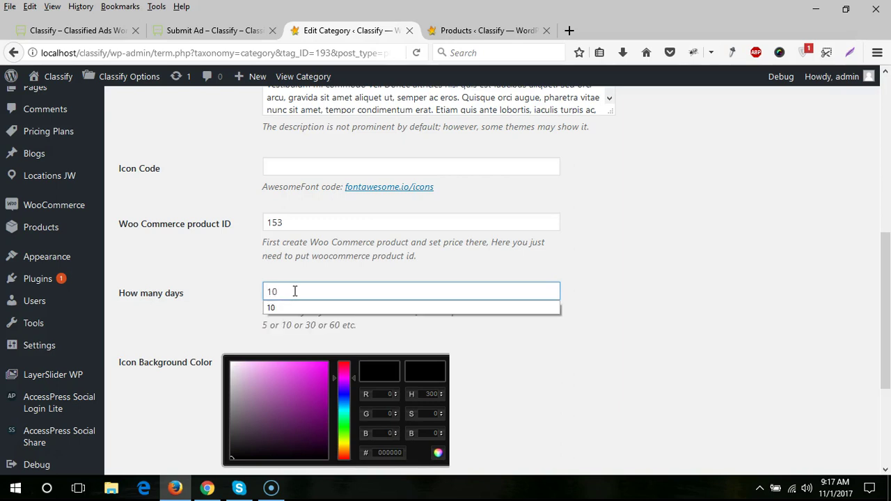
{"action": "left_click", "coordinate": [603, 286]}
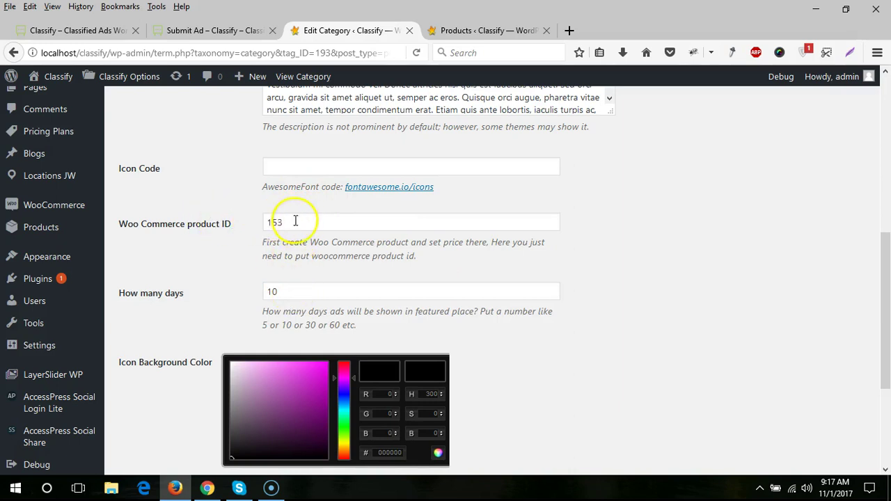
{"action": "left_click", "coordinate": [334, 223]}
{"action": "left_click", "coordinate": [299, 288]}
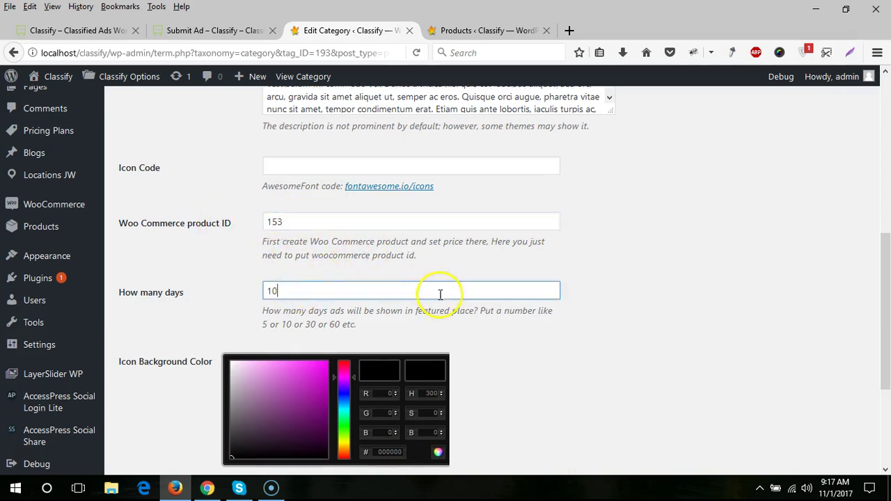
{"action": "scroll", "coordinate": [349, 336], "scroll_direction": "down", "scroll_amount": 3}
{"action": "left_click", "coordinate": [147, 418]}
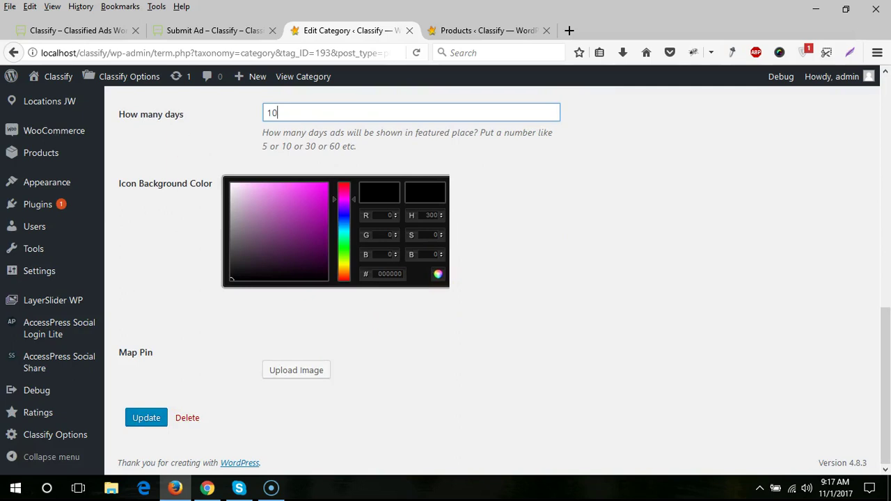
- Return to the Submit Ad page and publish the ad with the Featured Ad option
{"action": "left_click", "coordinate": [216, 28]}
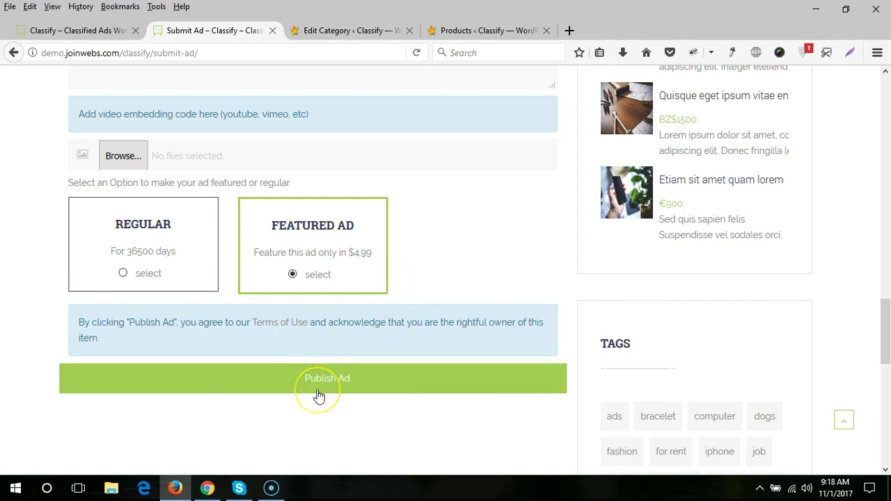
{"action": "left_click", "coordinate": [319, 396]}
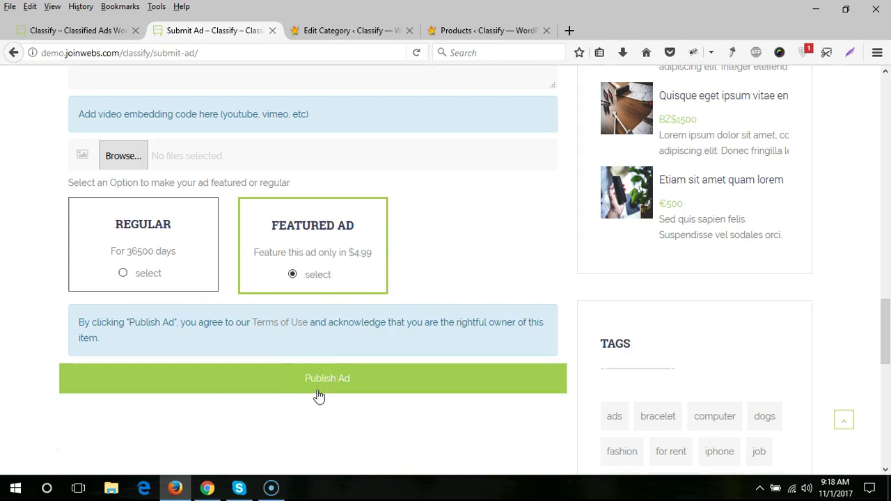